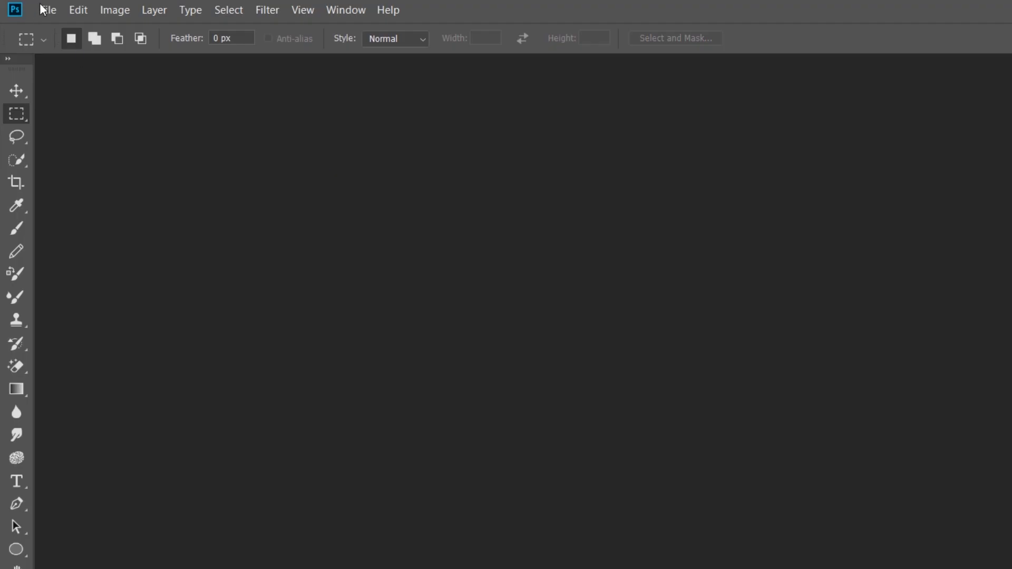
Step: Open the image 1513837808738.jpg from the Desktop
left_click(48, 12)
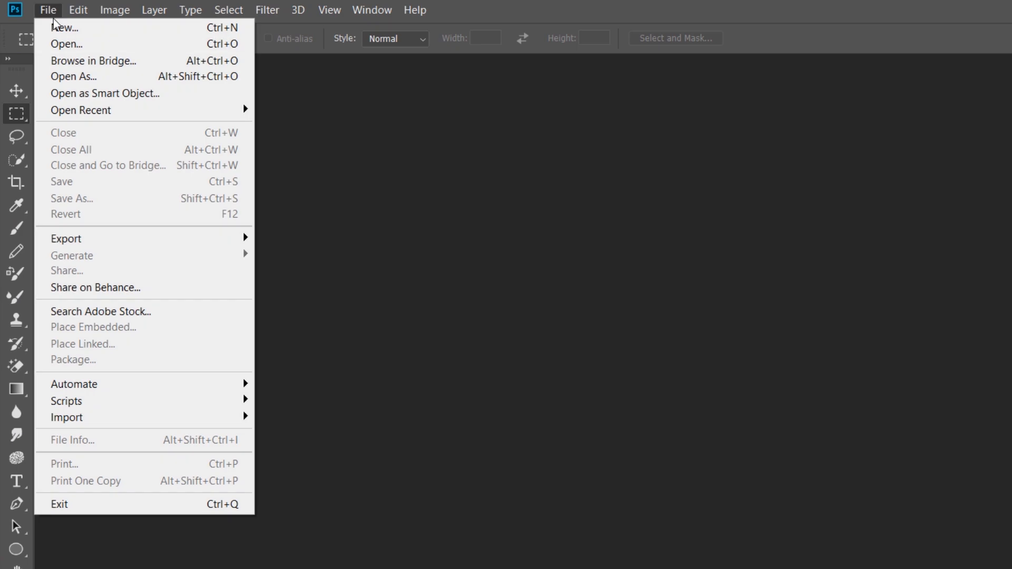
left_click(81, 45)
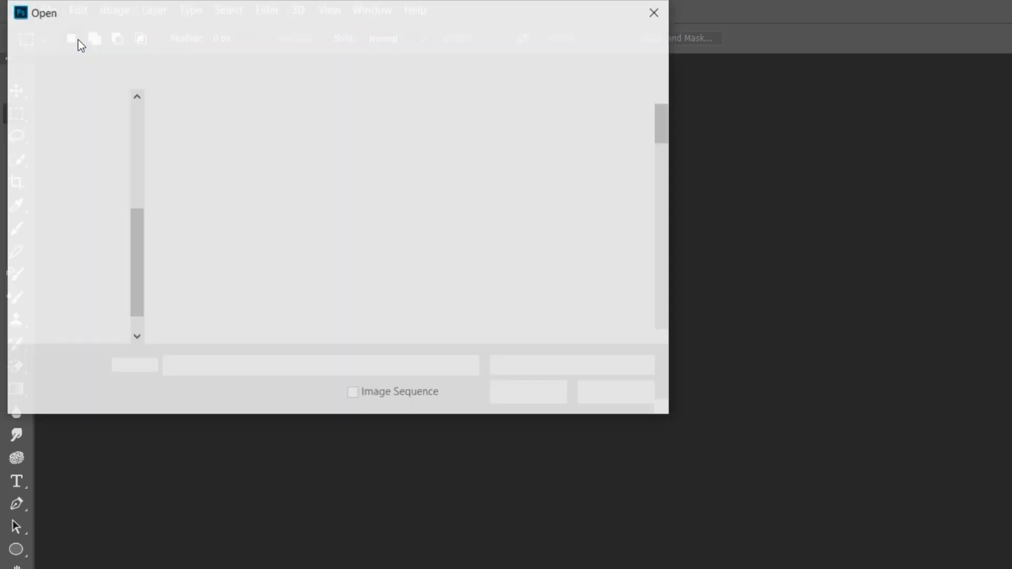
scroll(327, 210, "down", 3)
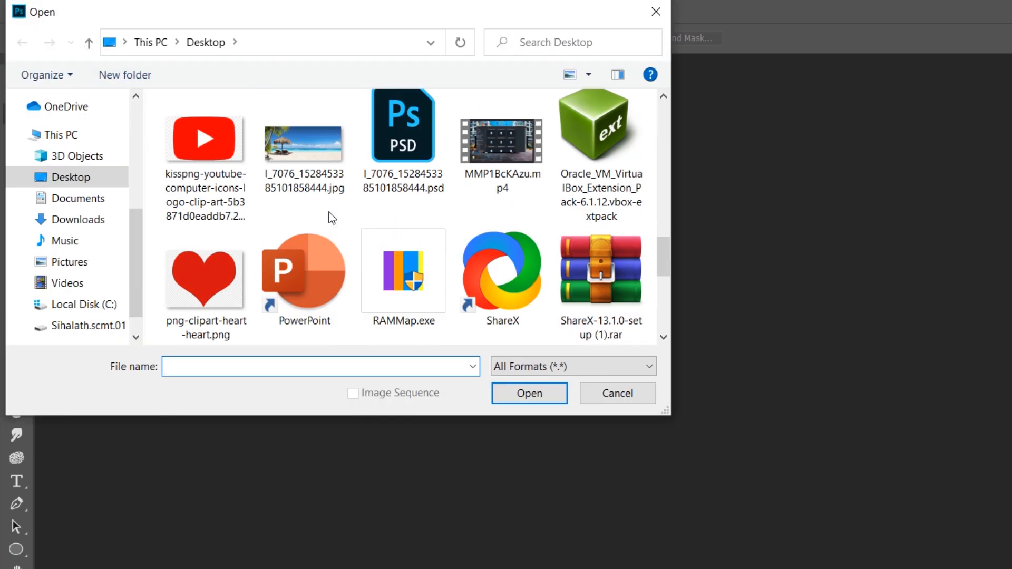
scroll(331, 218, "down", 5)
scroll(331, 217, "up", 10)
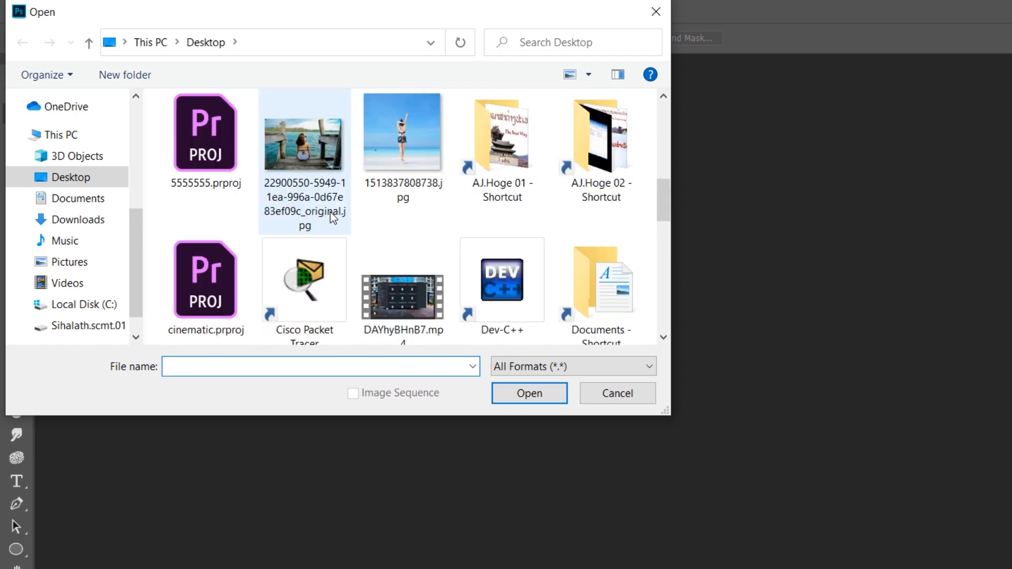
left_click(398, 143)
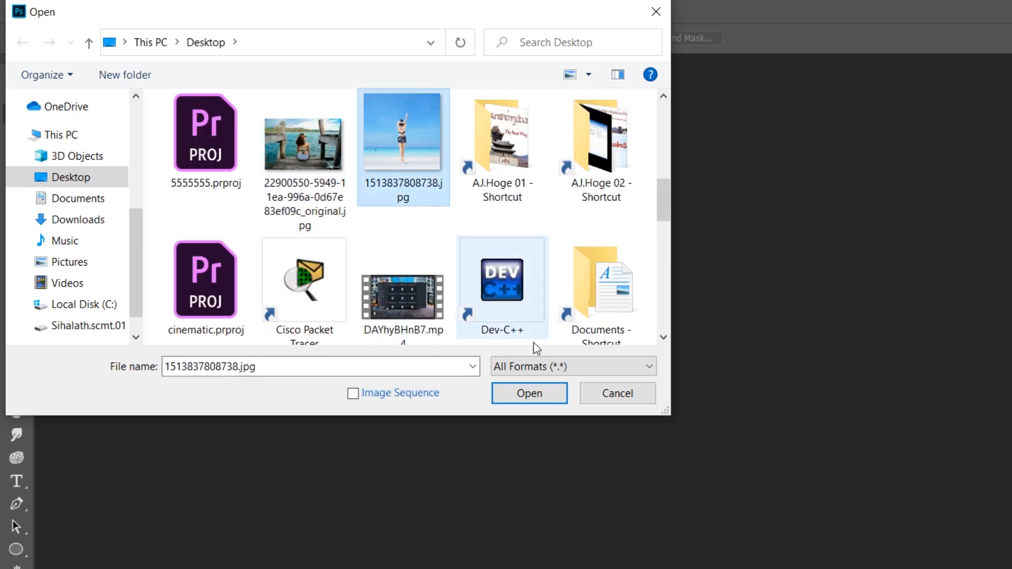
left_click(545, 395)
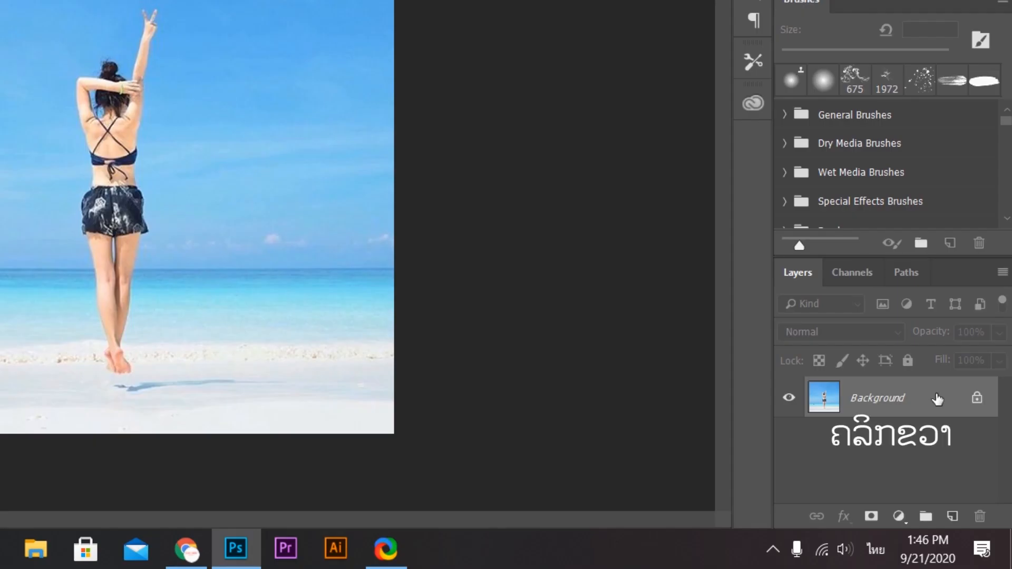
Step: Duplicate the Background layer as Background copy in the same document
right_click(959, 458)
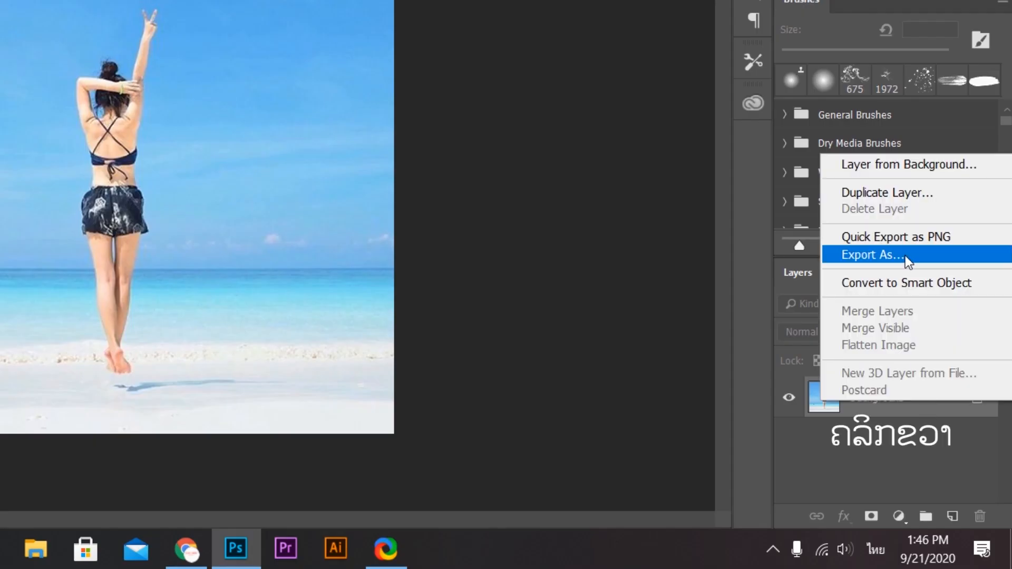
left_click(894, 193)
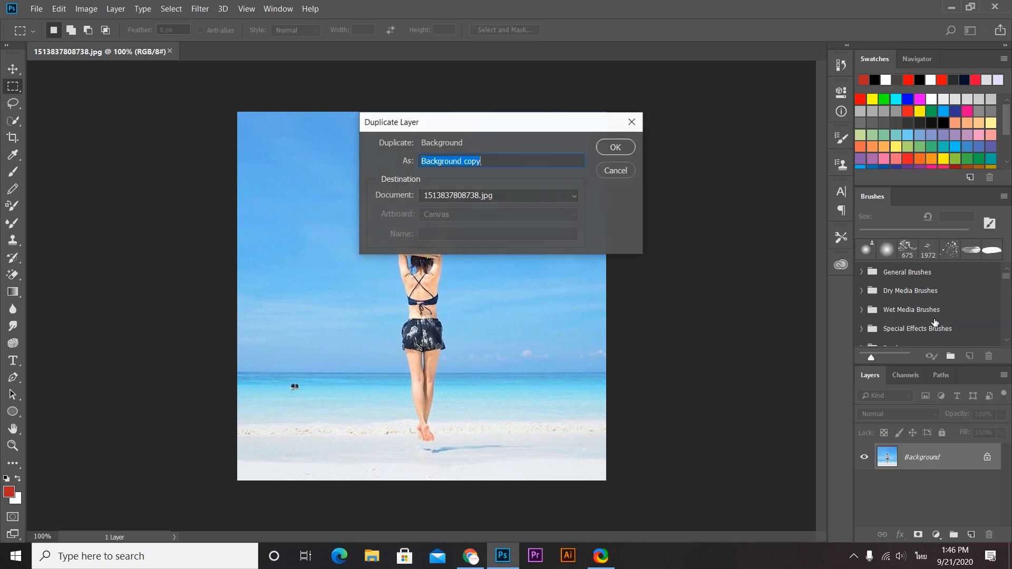
left_click(616, 146)
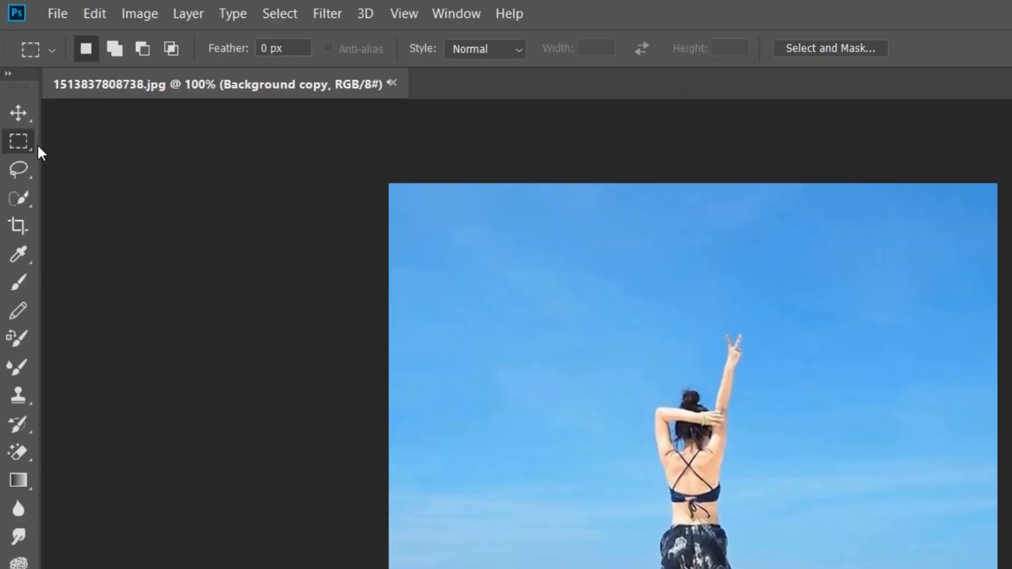
Step: Draw a rectangular marquee selection around the whole jumping woman and her shadow with the Rectangular Marquee Tool
right_click(17, 142)
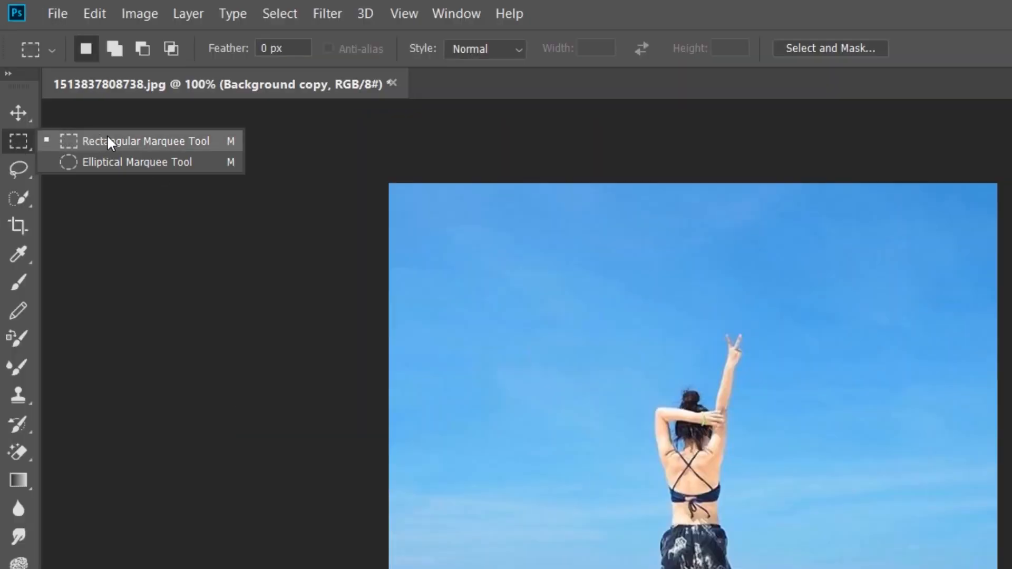
left_click(124, 141)
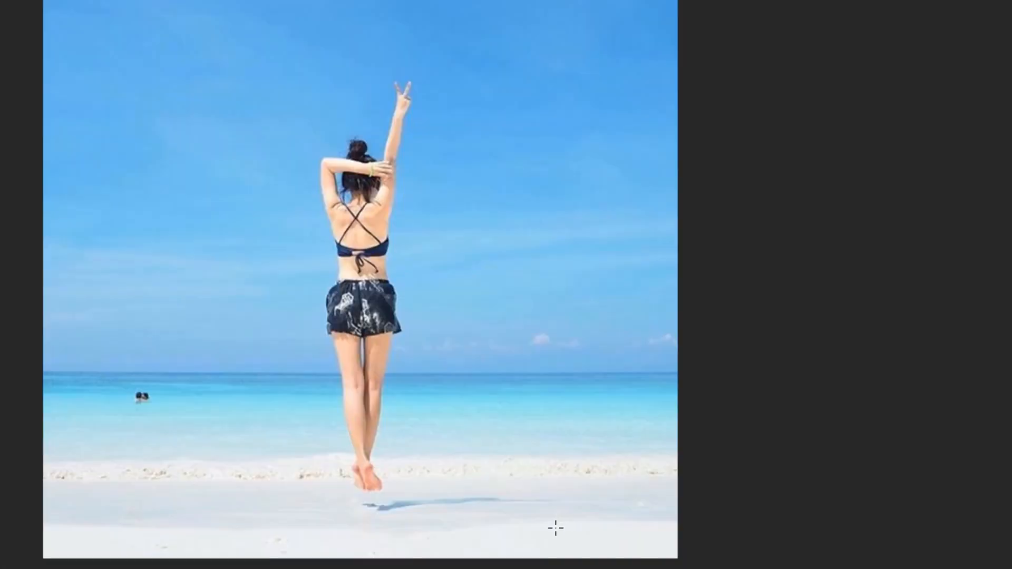
left_click_drag(536, 464, 521, 294)
left_click_drag(531, 238, 264, 75)
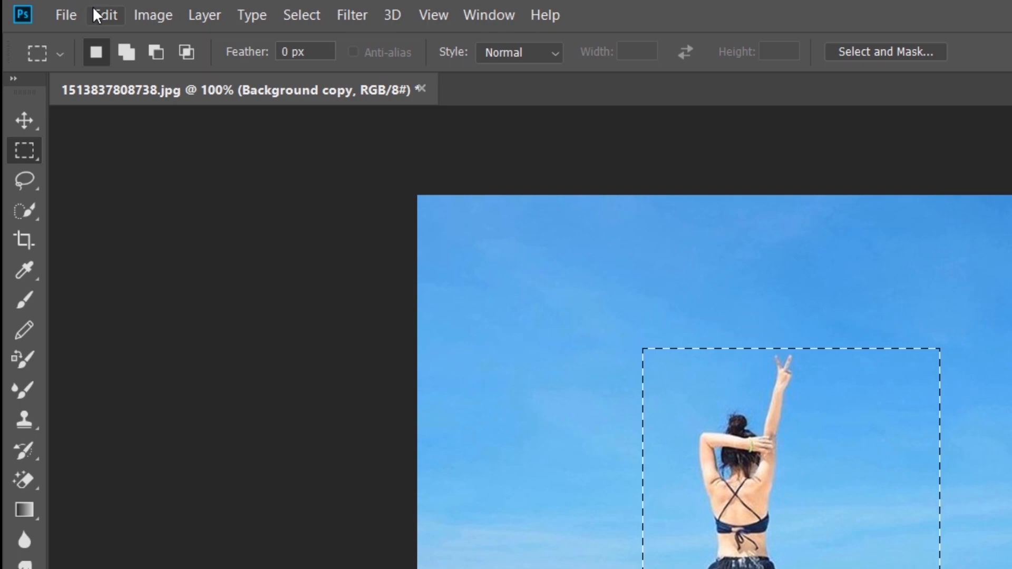
Step: Fill the selection around the woman with Content-Aware contents, Normal mode at 100% opacity, and deselect
left_click(94, 10)
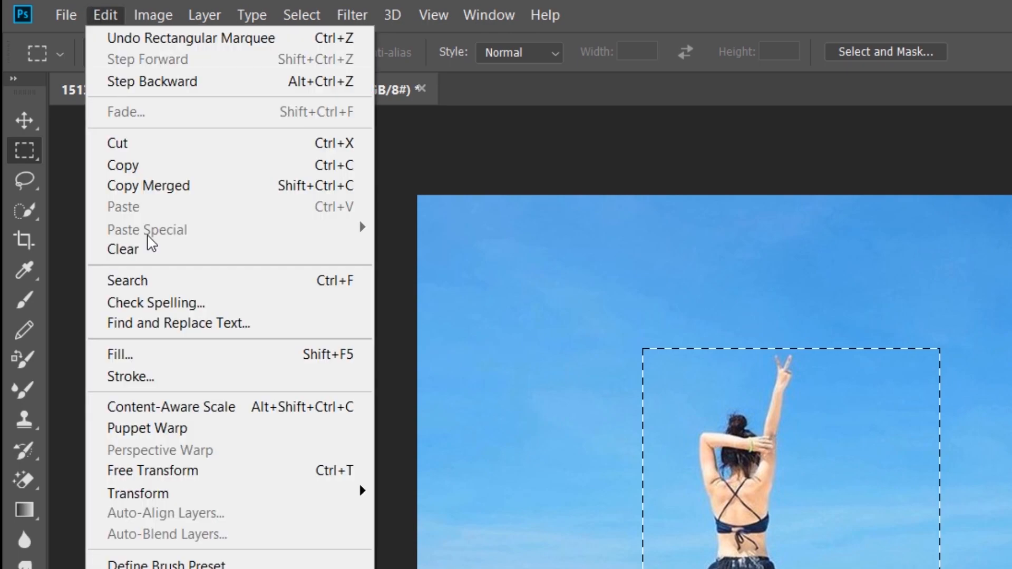
left_click(176, 357)
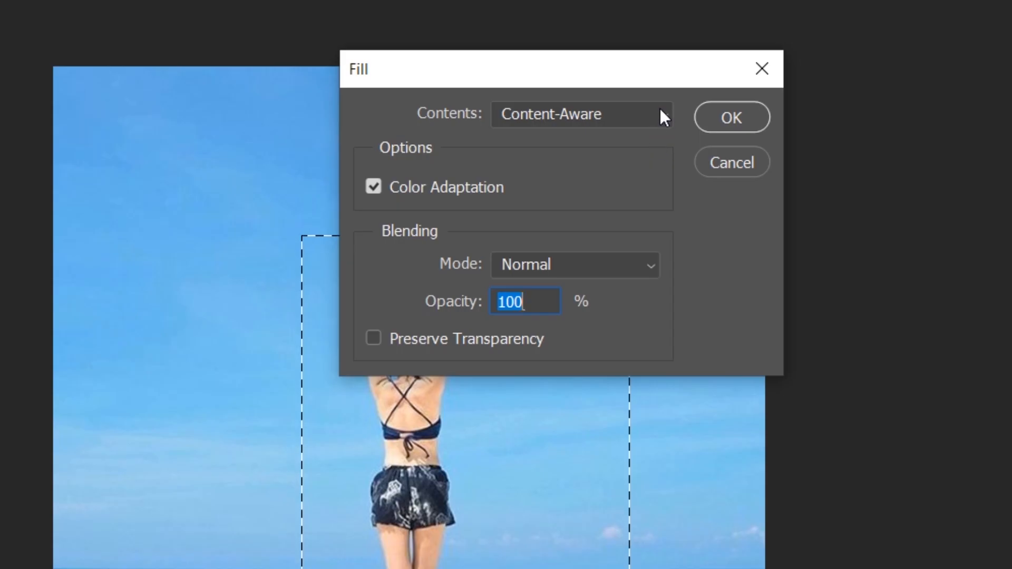
left_click(660, 109)
left_click(593, 232)
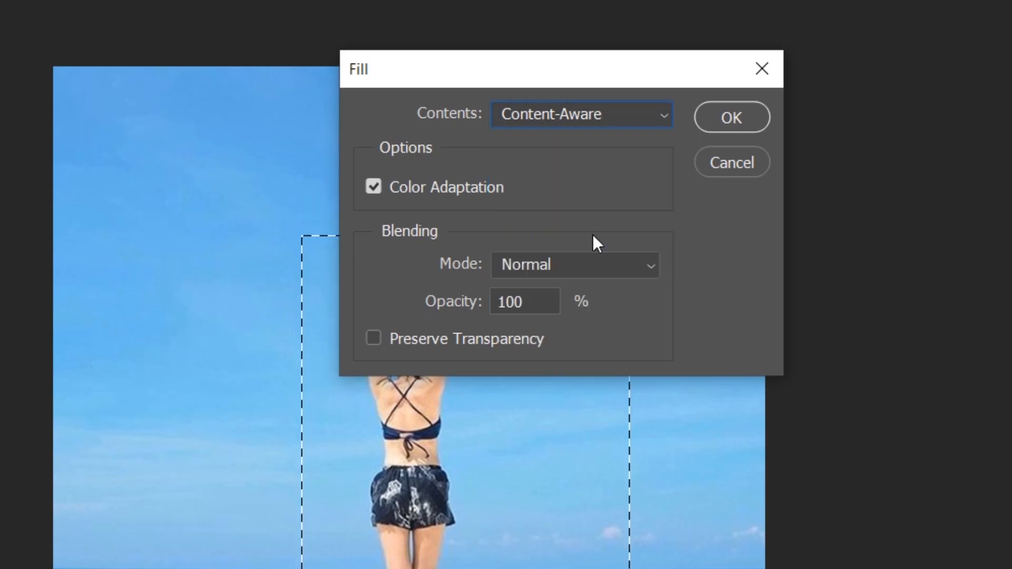
left_click(738, 113)
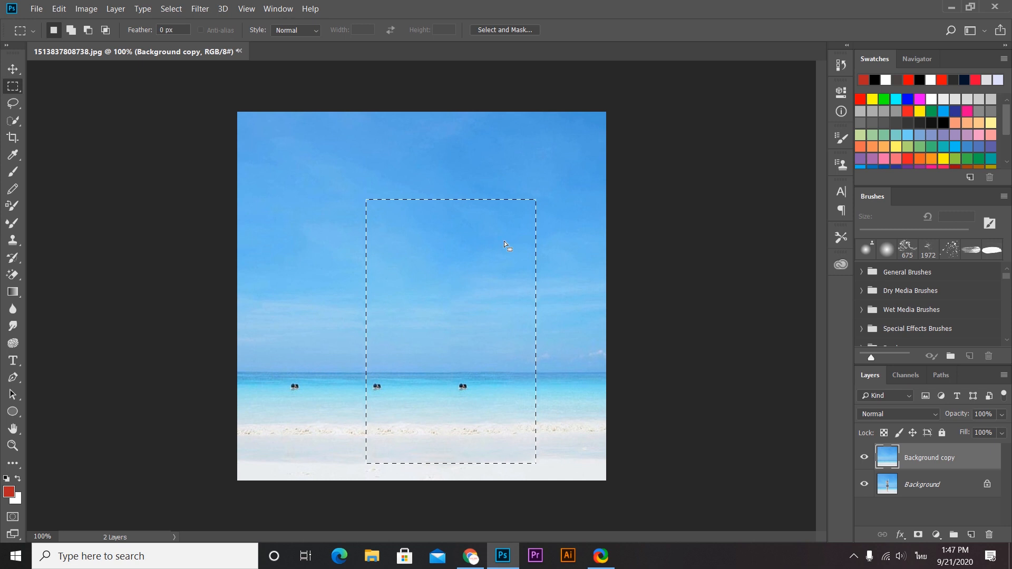
key("ctrl+d")
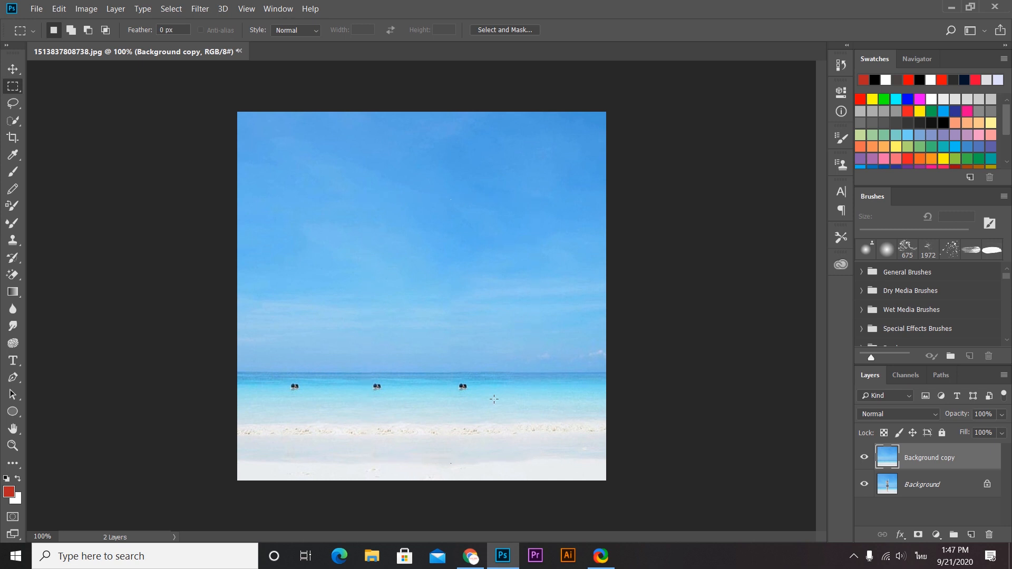
Step: Draw a rectangular marquee selection in the water around the two duplicated pairs of swimmers' heads right of the original pair
scroll(493, 399, "up", 3)
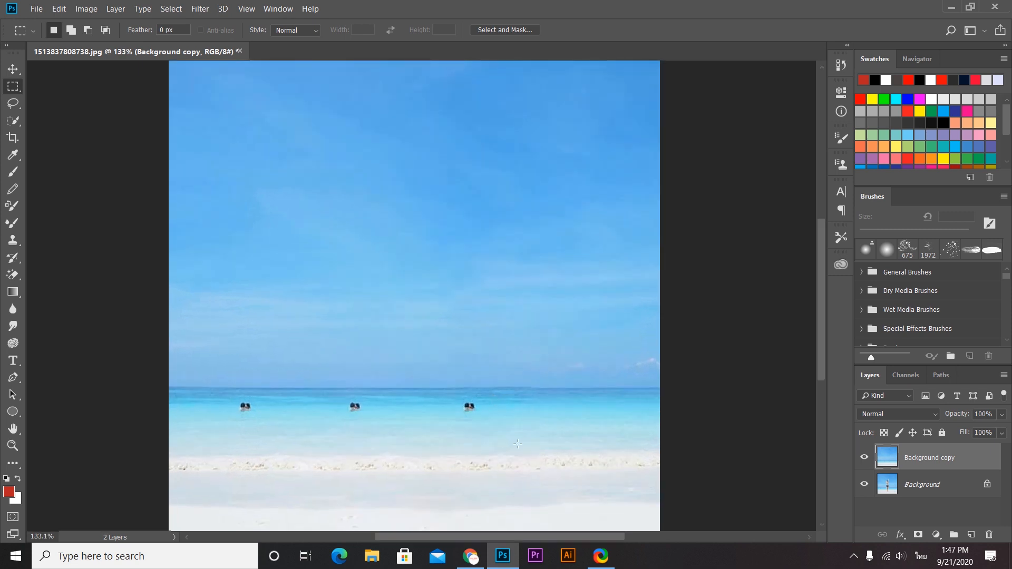
left_click_drag(518, 444, 399, 400)
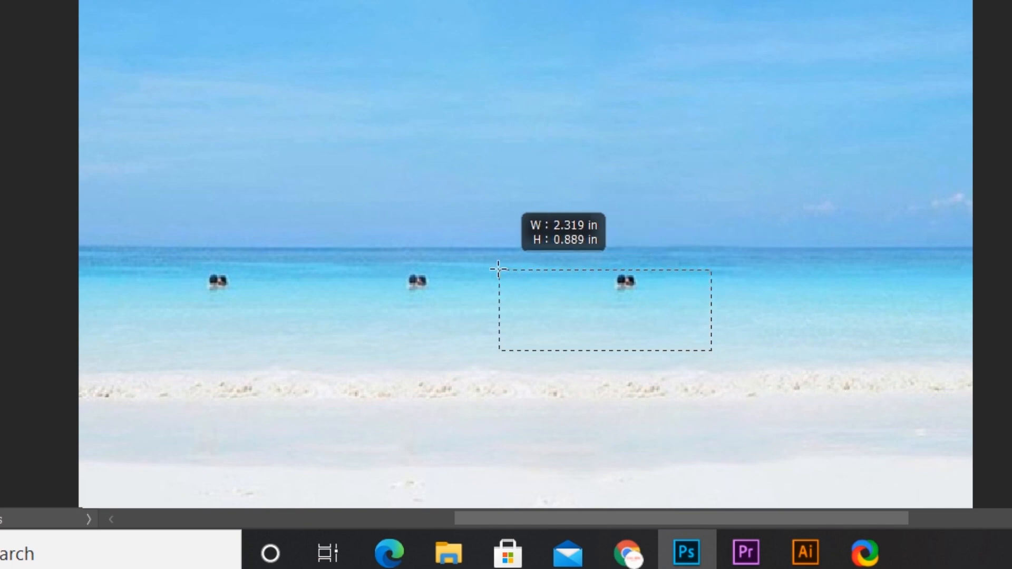
left_click_drag(498, 269, 389, 272)
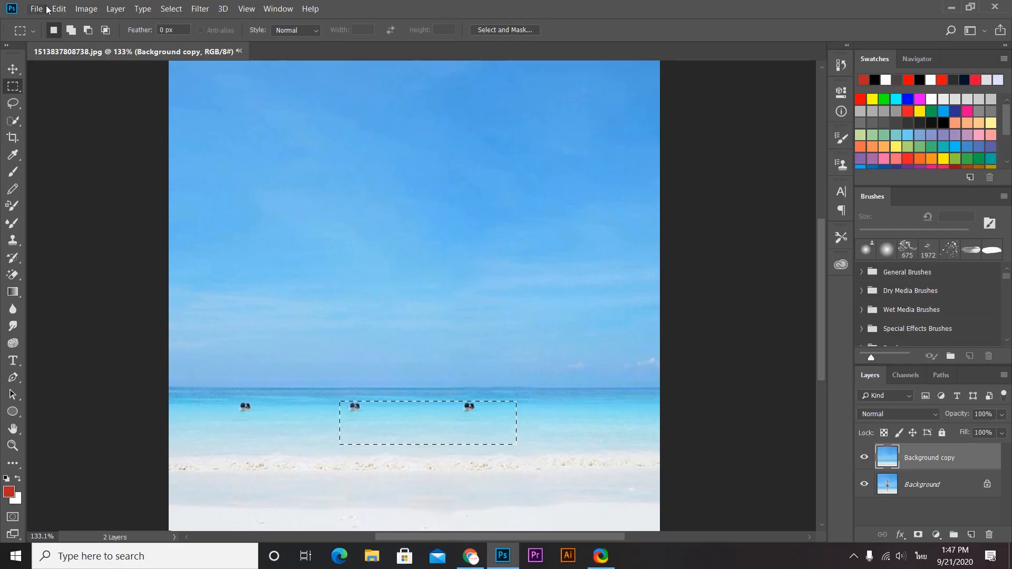
Step: Remove the duplicated swimmers from the selected water with a Content-Aware fill at 100% opacity and deselect
left_click(58, 8)
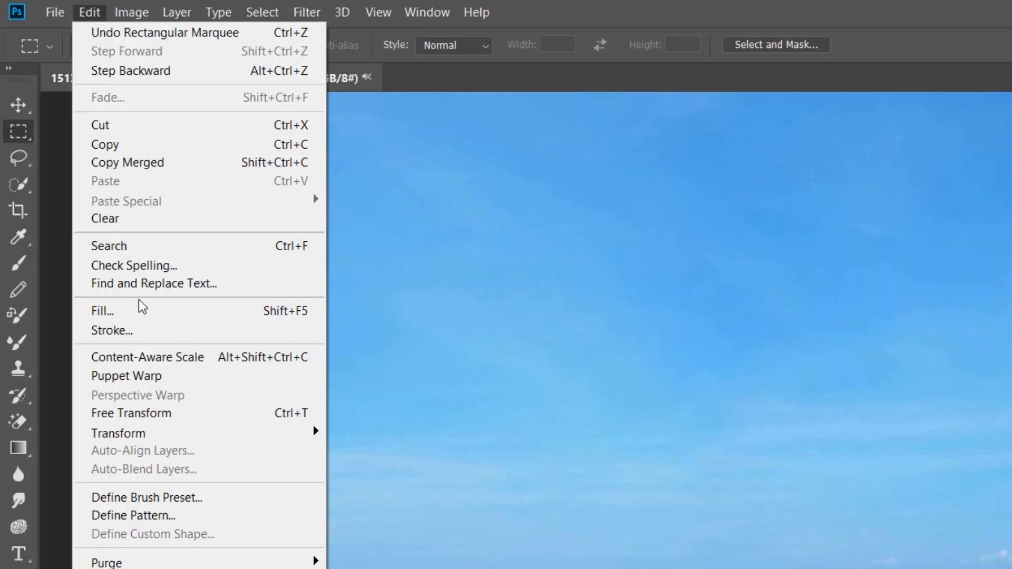
left_click(138, 311)
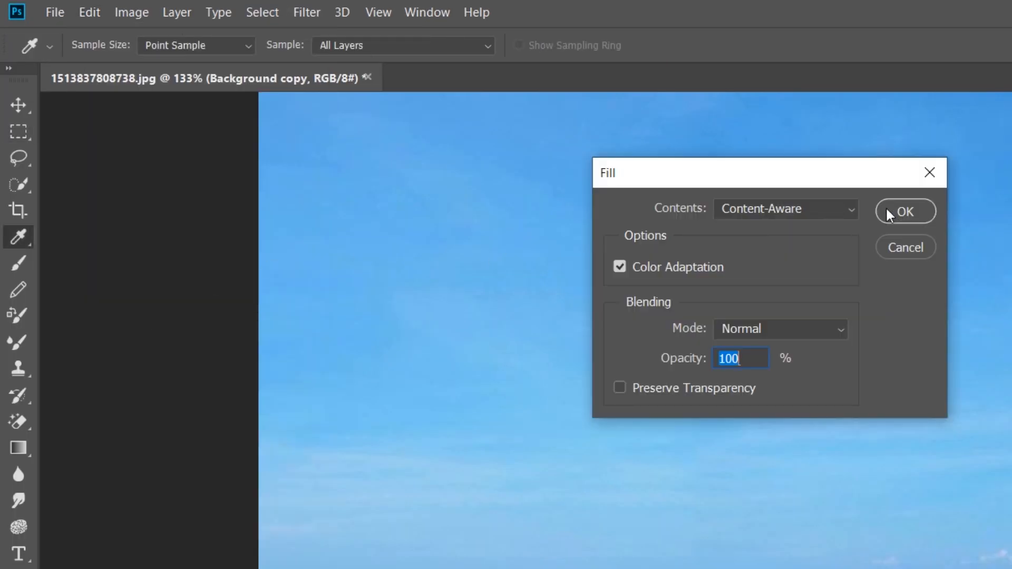
left_click(845, 211)
left_click(808, 306)
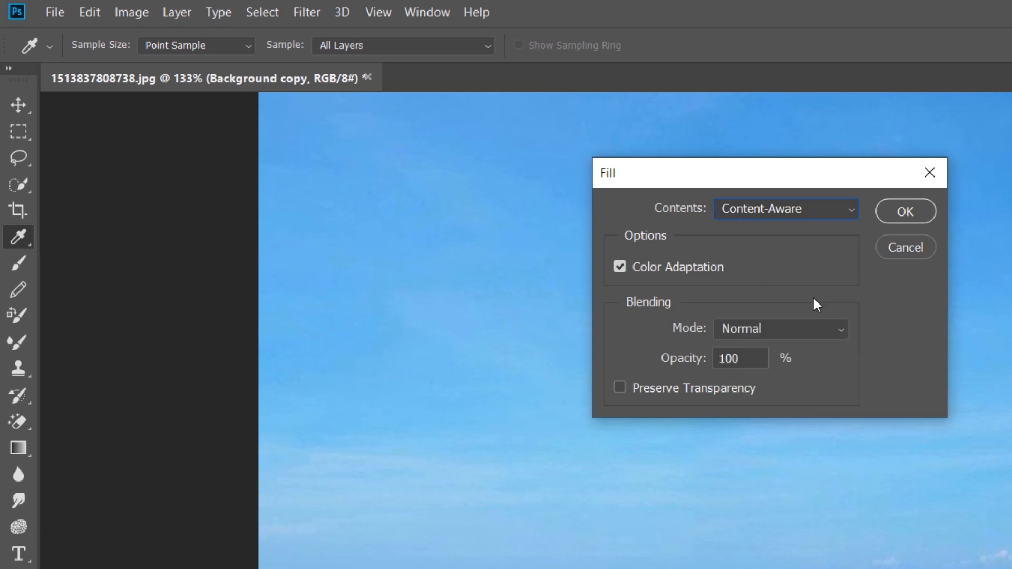
left_click(902, 213)
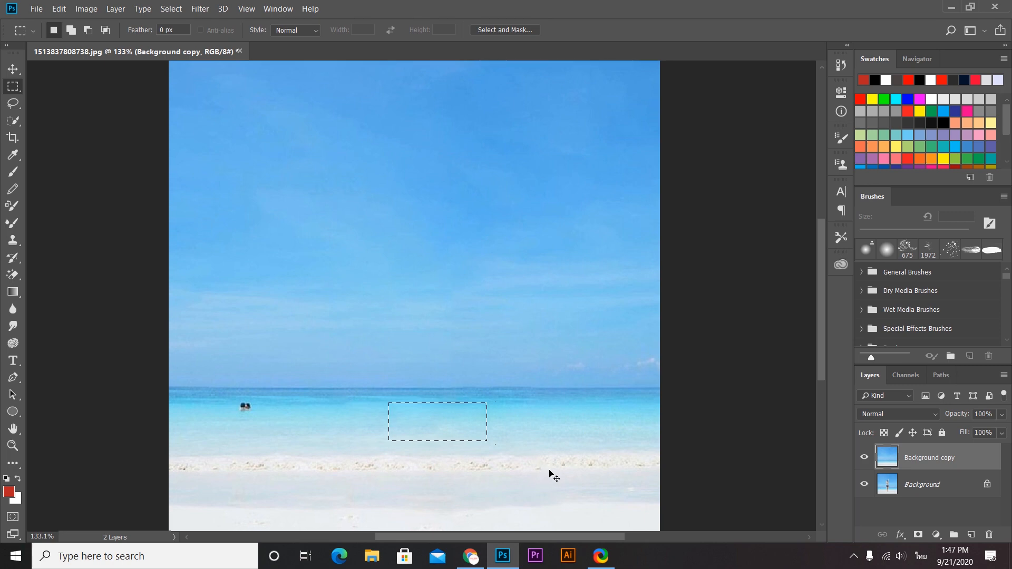
key("ctrl+d")
Step: Toggle the Background copy layer's visibility to compare the retouched photo with the original
left_click(864, 458)
left_click(864, 459)
left_click(864, 458)
left_click(864, 459)
key("ctrl+1")
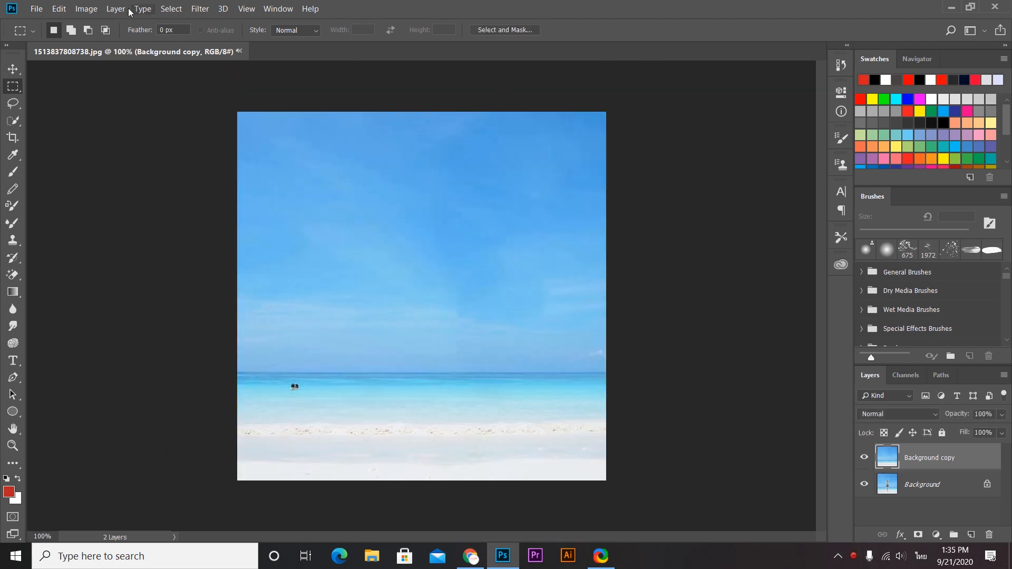
Step: Open the group beach photo กิจกรรมเที่ยวทะเล.jpg from the Desktop
left_click(43, 7)
left_click(33, 9)
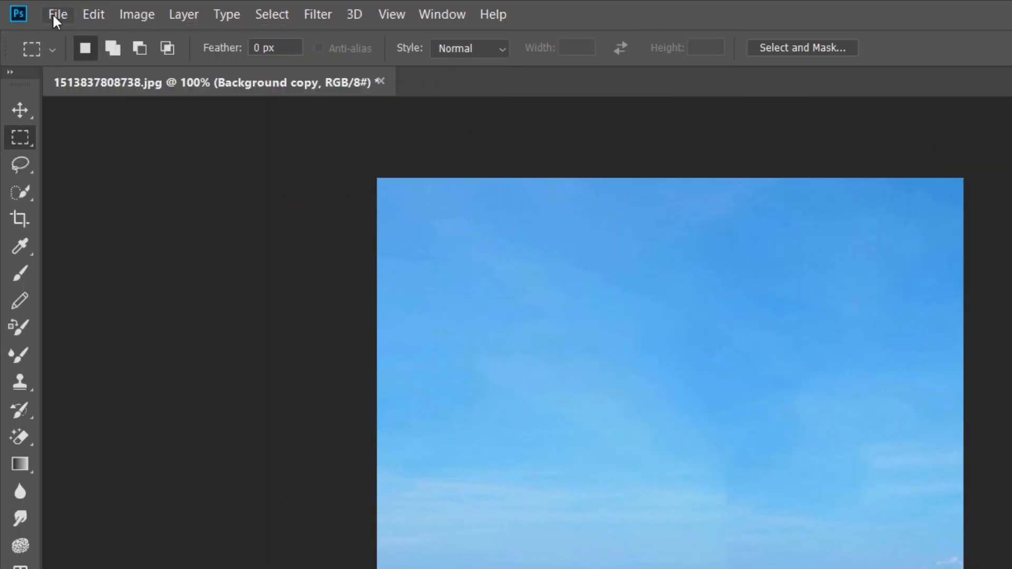
left_click(59, 14)
left_click(78, 53)
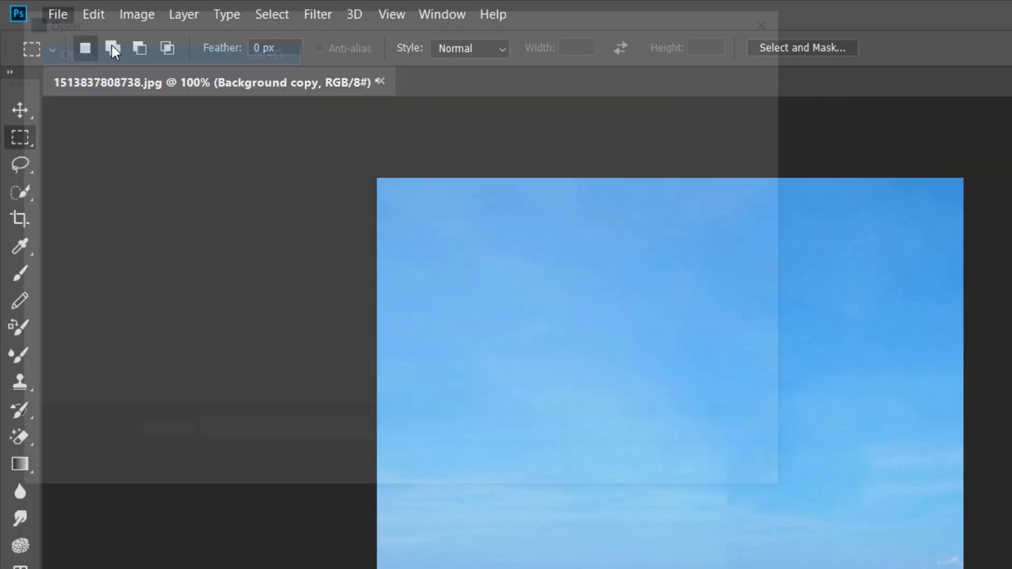
scroll(543, 401, "down", 5)
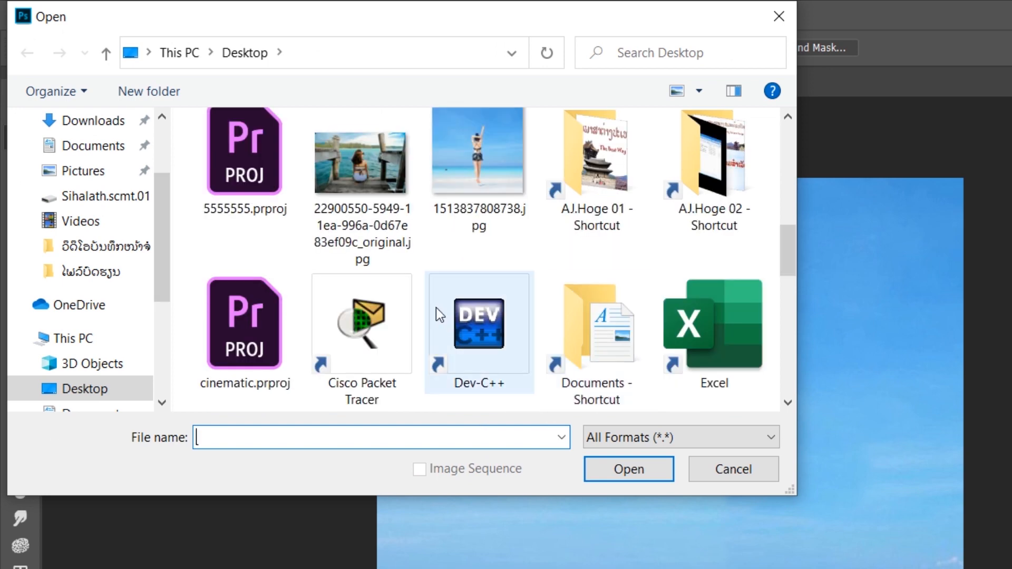
scroll(500, 233, "up", 1)
scroll(501, 232, "down", 1)
scroll(501, 232, "down", 6)
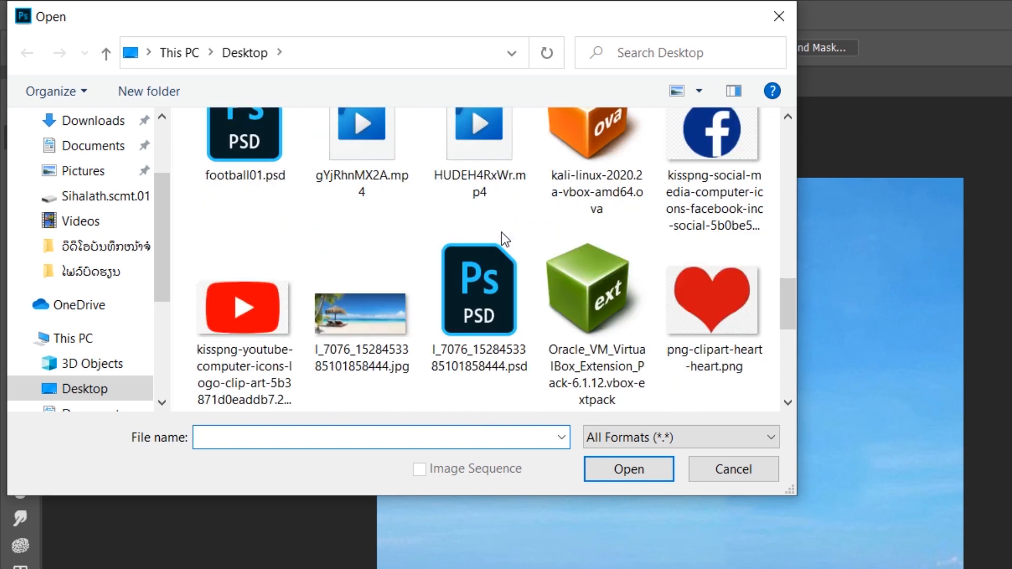
scroll(502, 232, "down", 1)
left_click(220, 332)
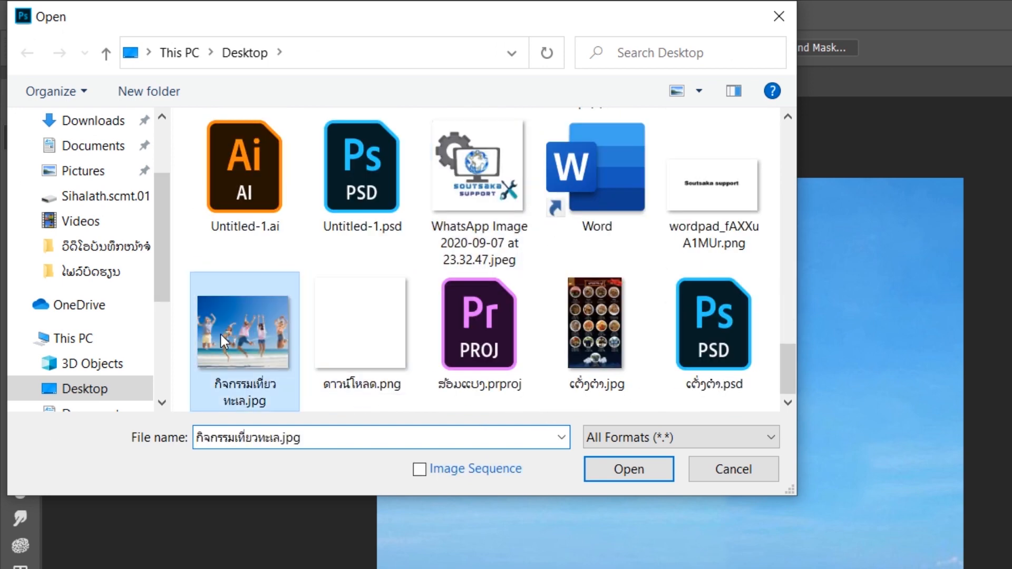
left_click(628, 481)
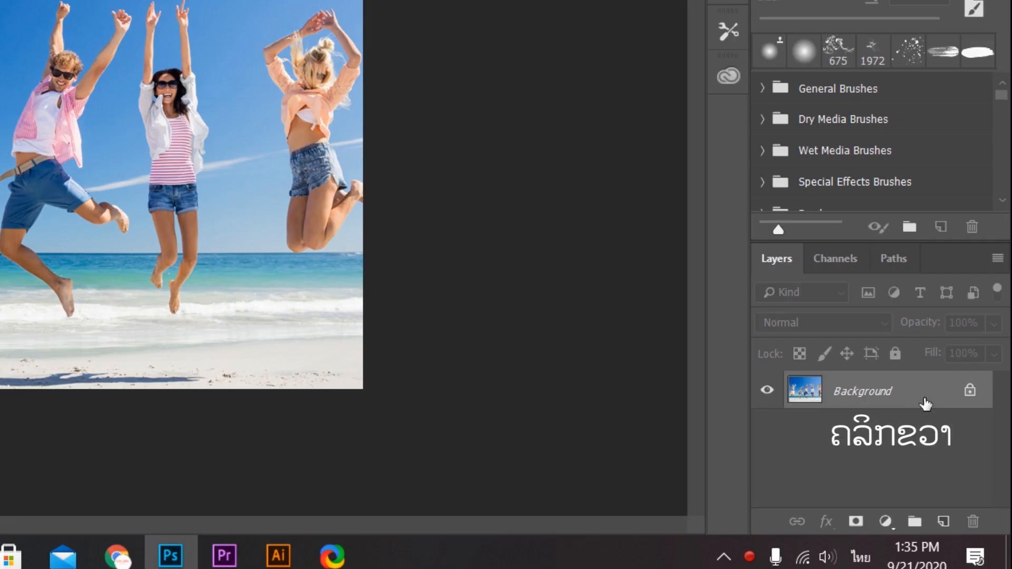
Step: Duplicate the group photo's Background layer as Background copy in the same document
right_click(954, 462)
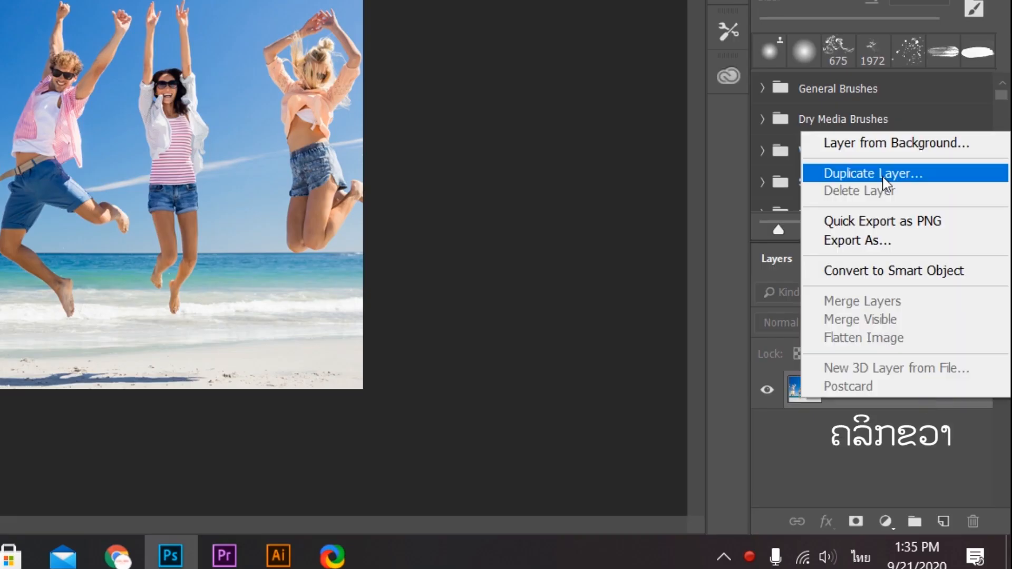
left_click(929, 321)
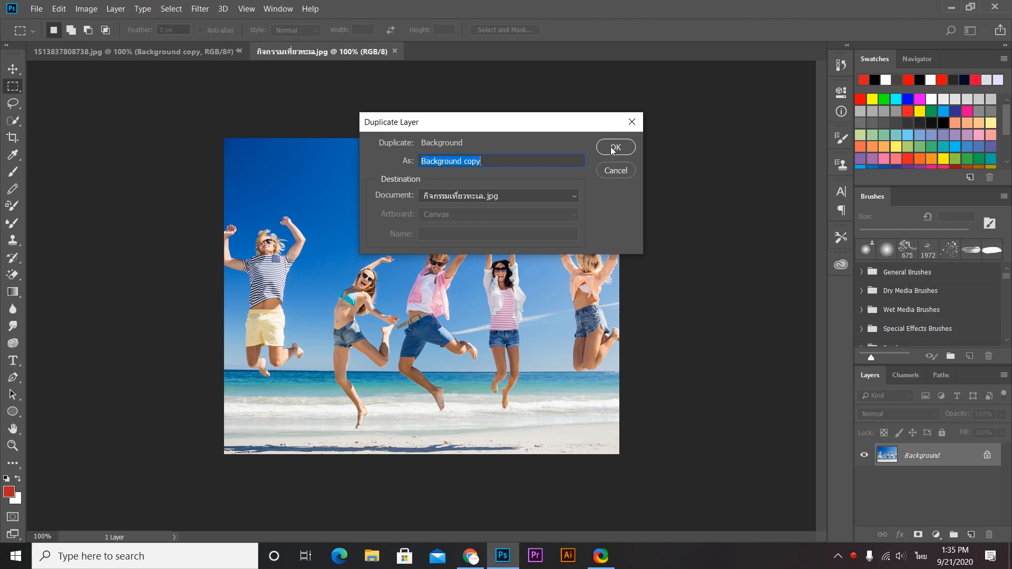
left_click(607, 147)
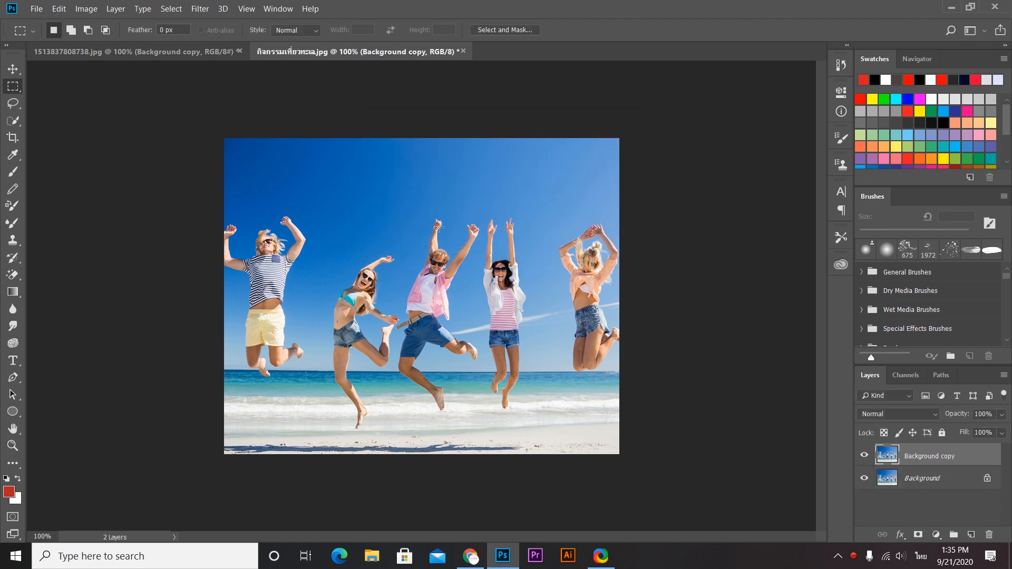
key("ctrl+plus")
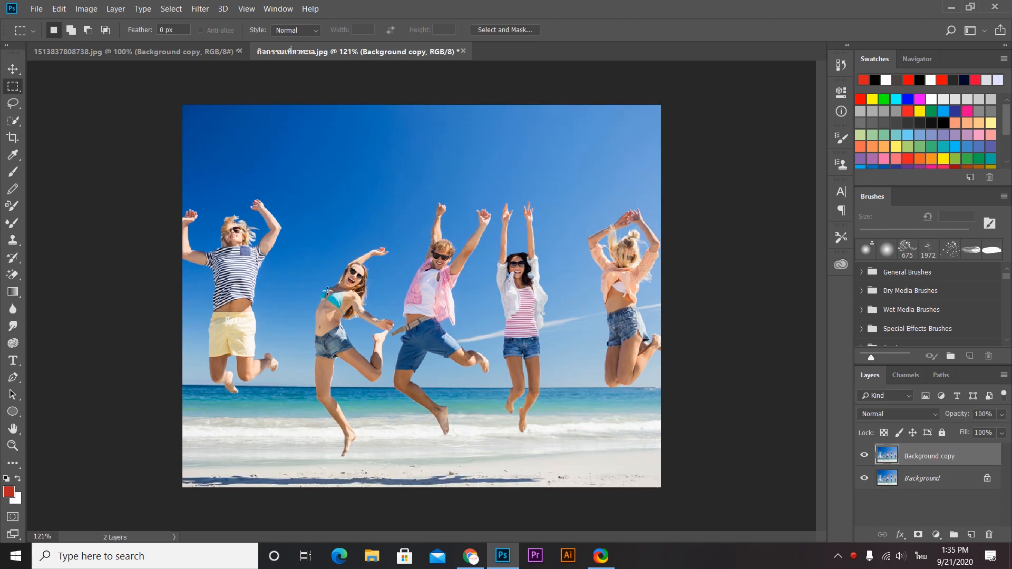
Step: Select the jumping man in the striped shirt and yellow shorts with a rectangular marquee reaching the photo's edge
scroll(327, 291, "up", 3)
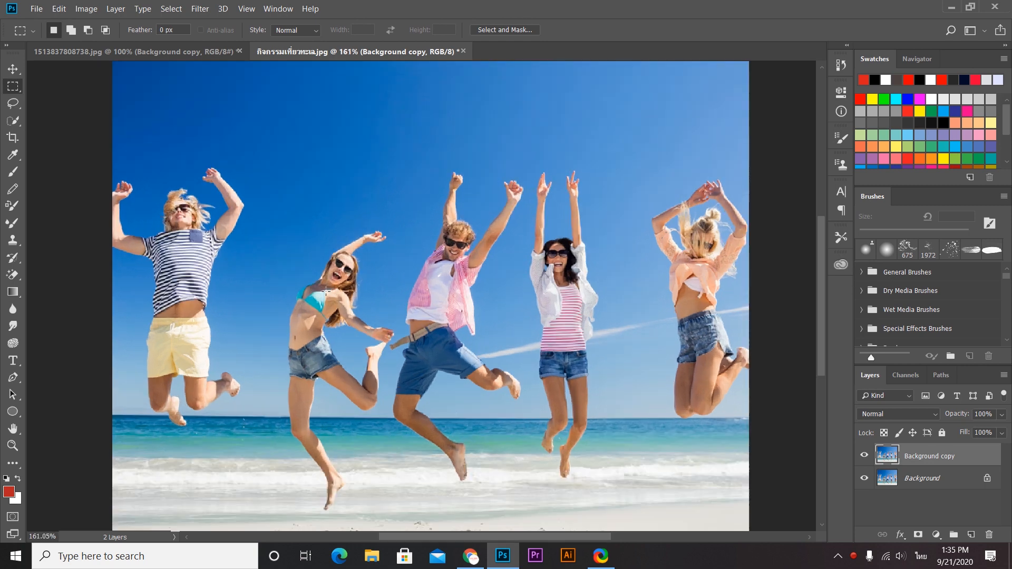
left_click_drag(283, 281, 309, 283)
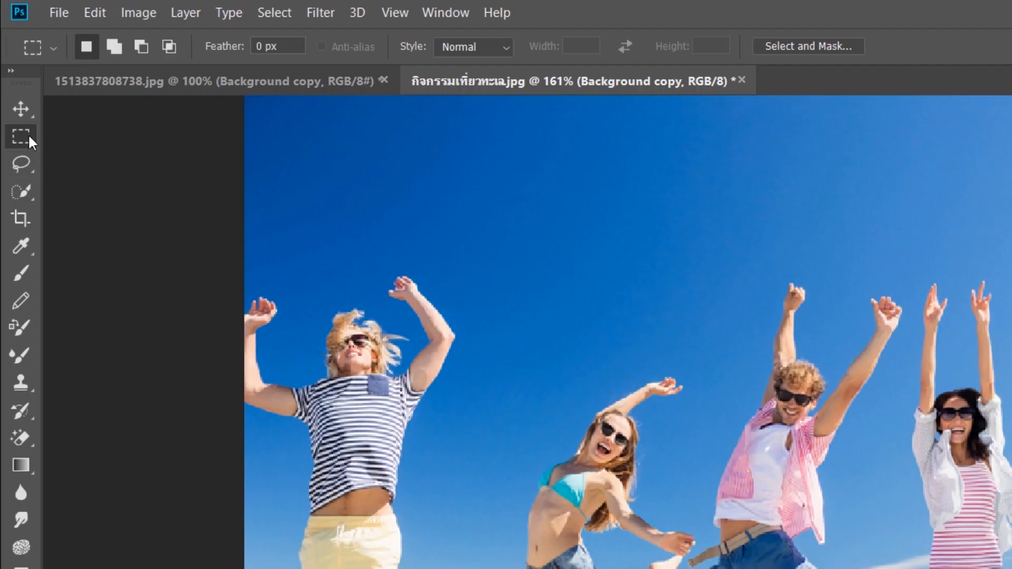
right_click(27, 134)
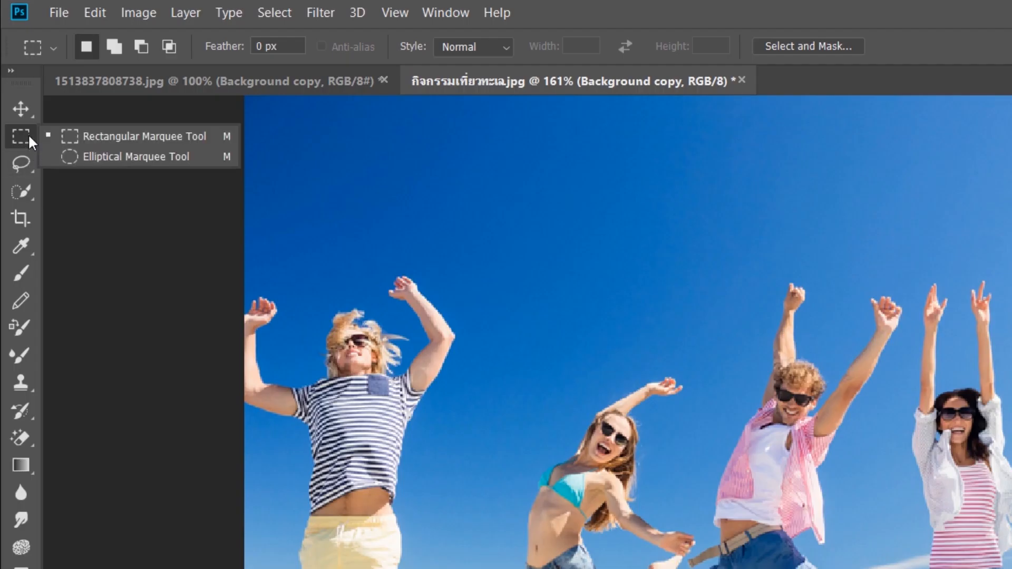
left_click(85, 131)
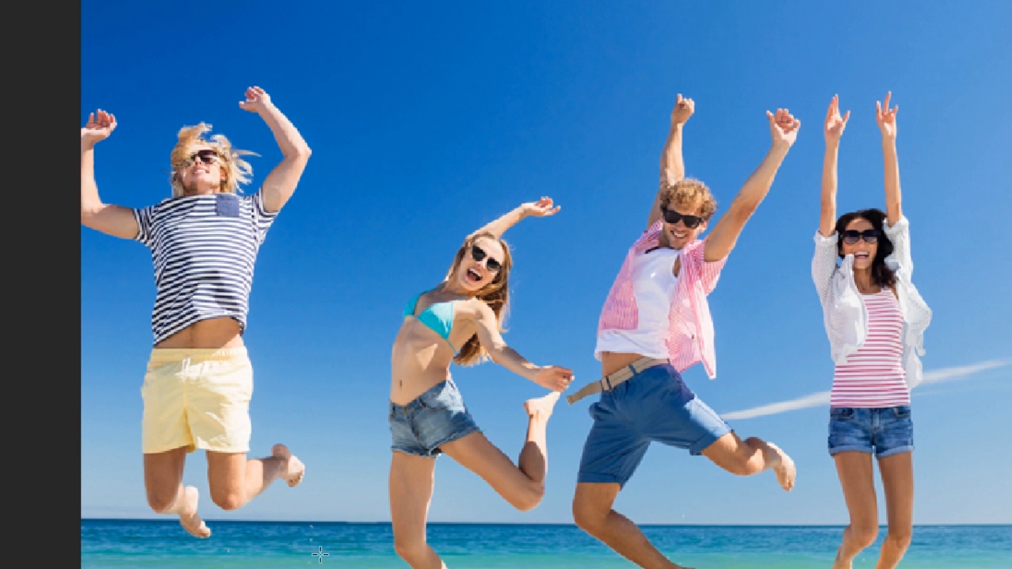
left_click_drag(317, 553, 34, 73)
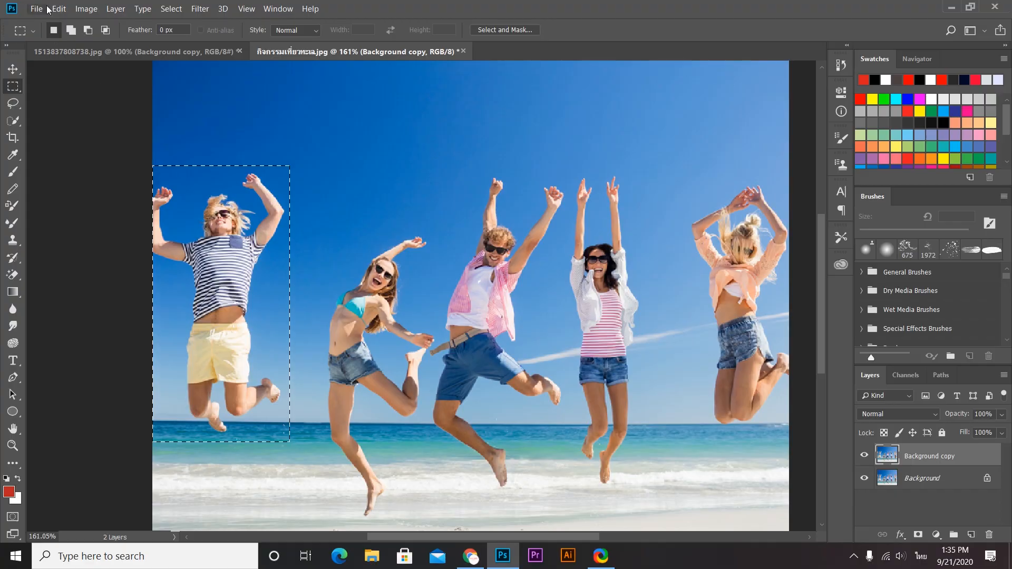
Step: Remove the selected man in the striped shirt with a Content-Aware fill at 100% opacity, keeping Color Adaptation on
left_click(55, 9)
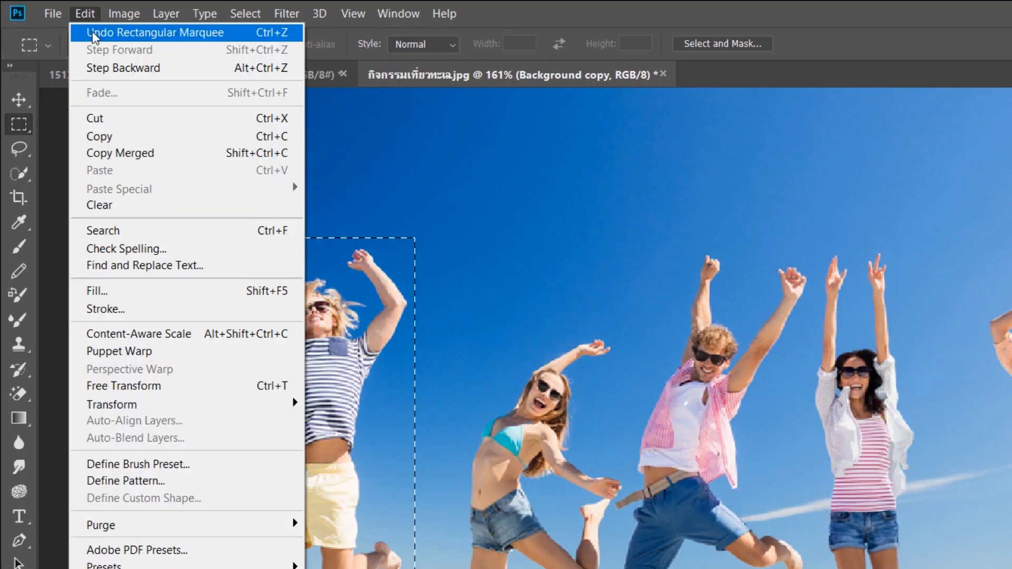
left_click(160, 294)
left_click(769, 194)
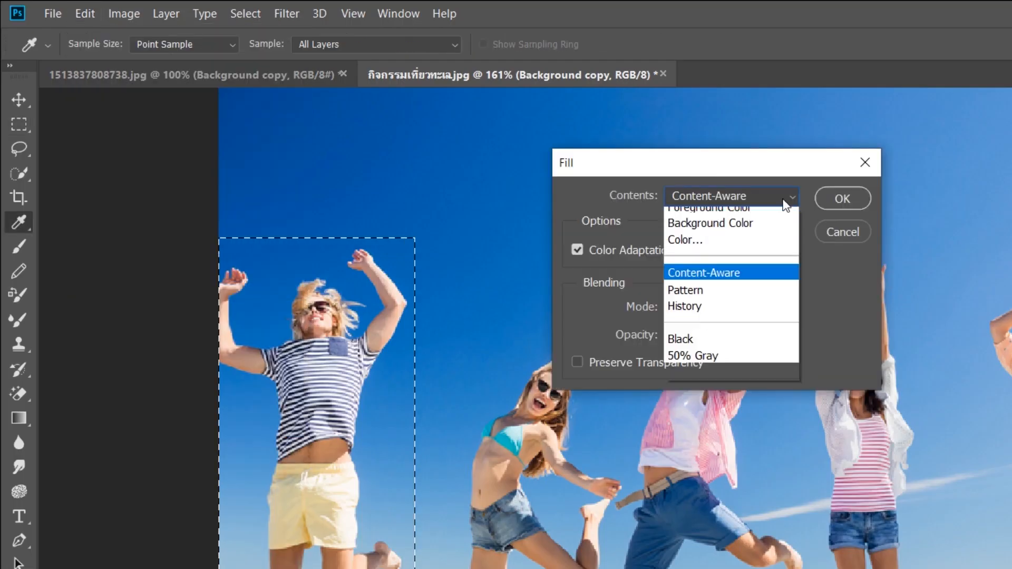
left_click(738, 283)
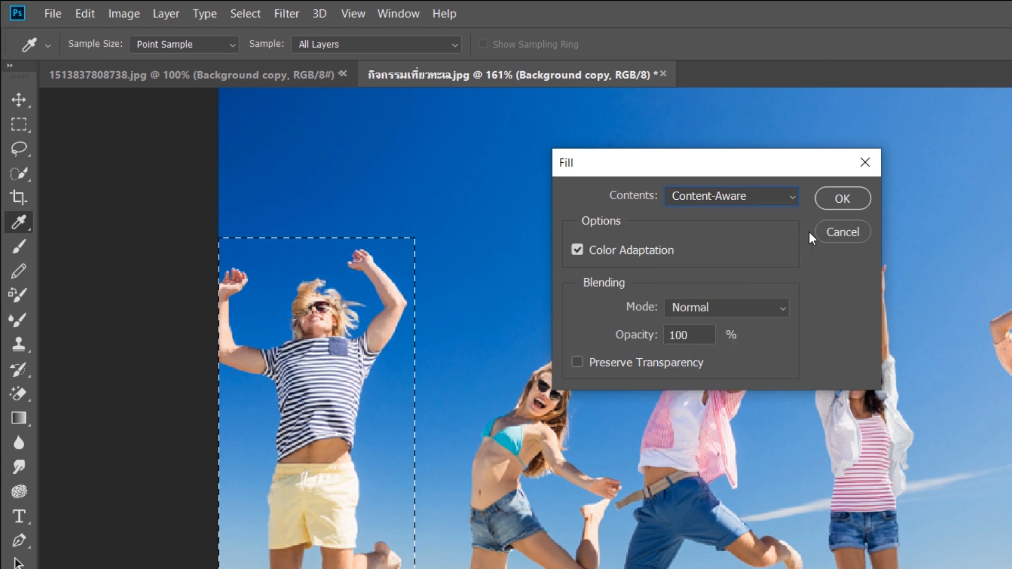
left_click(842, 198)
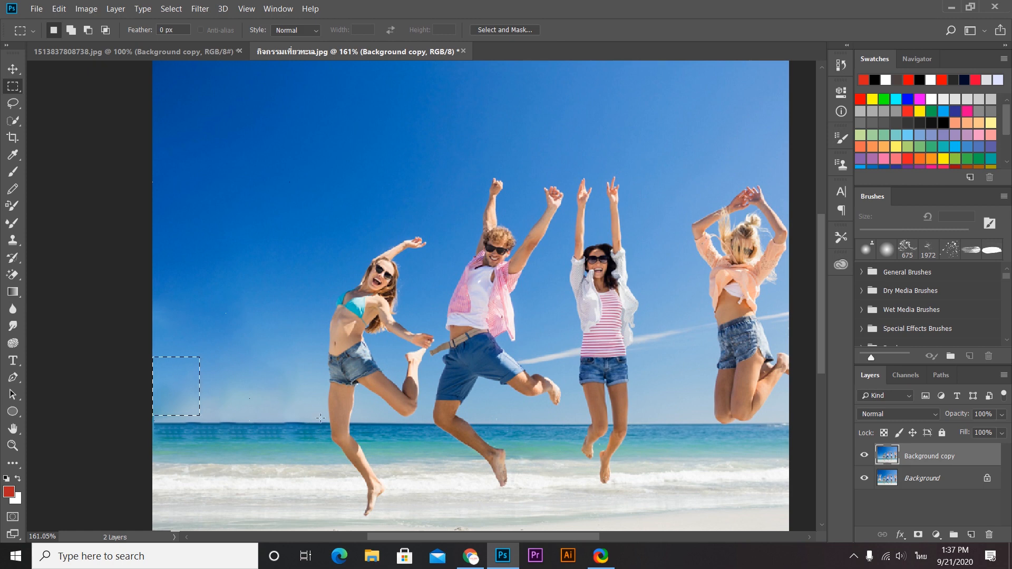
Step: Draw a rectangular marquee around the blonde woman in the orange shirt jumping with her back to the camera
key("ctrl+1")
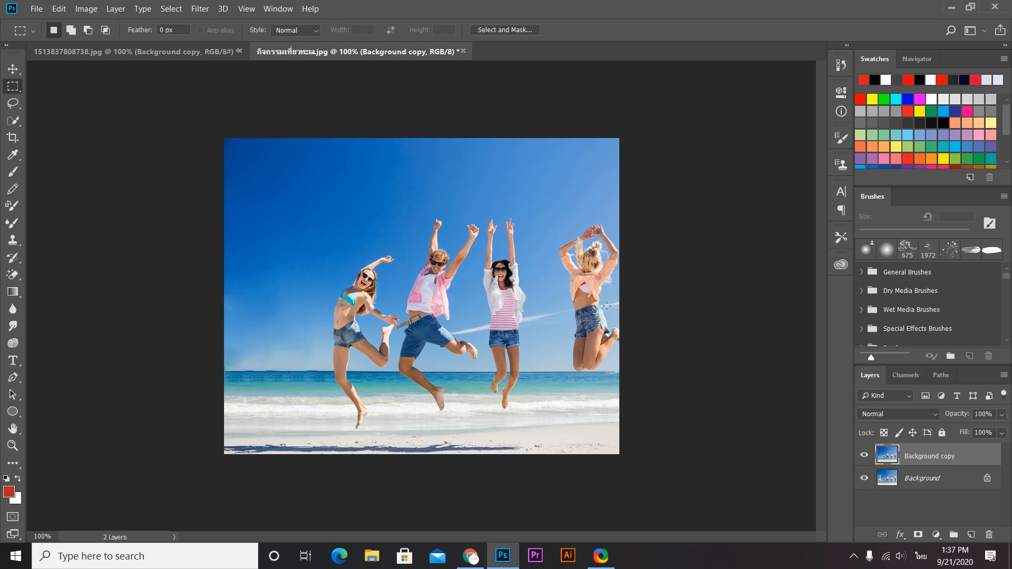
key("ctrl+plus")
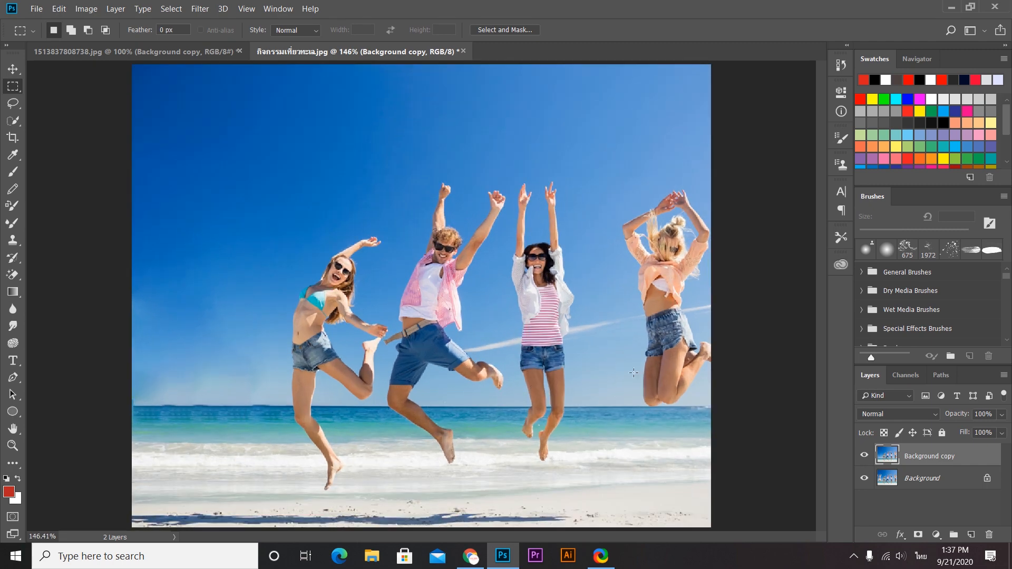
left_click(601, 452)
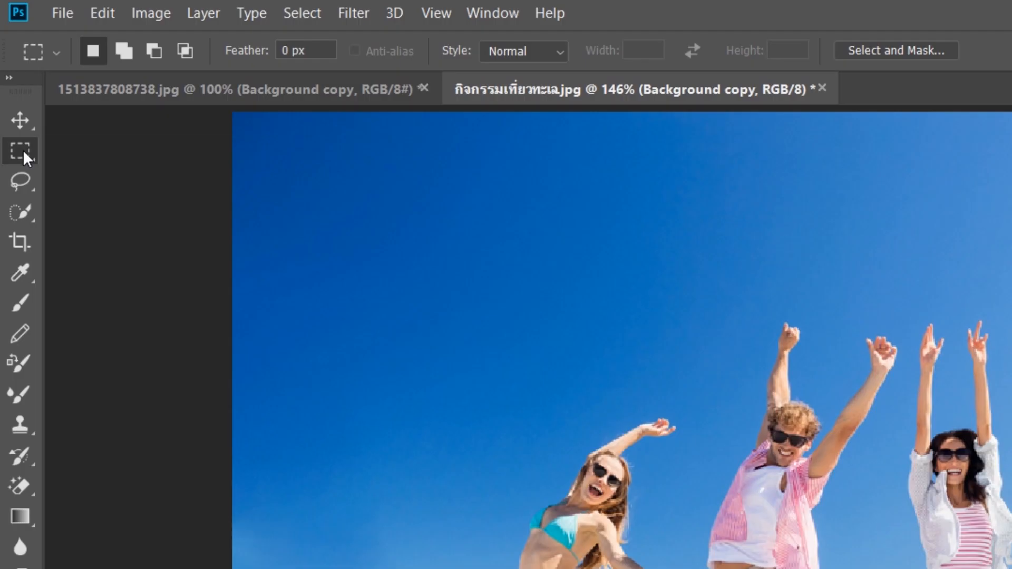
right_click(13, 86)
left_click(116, 154)
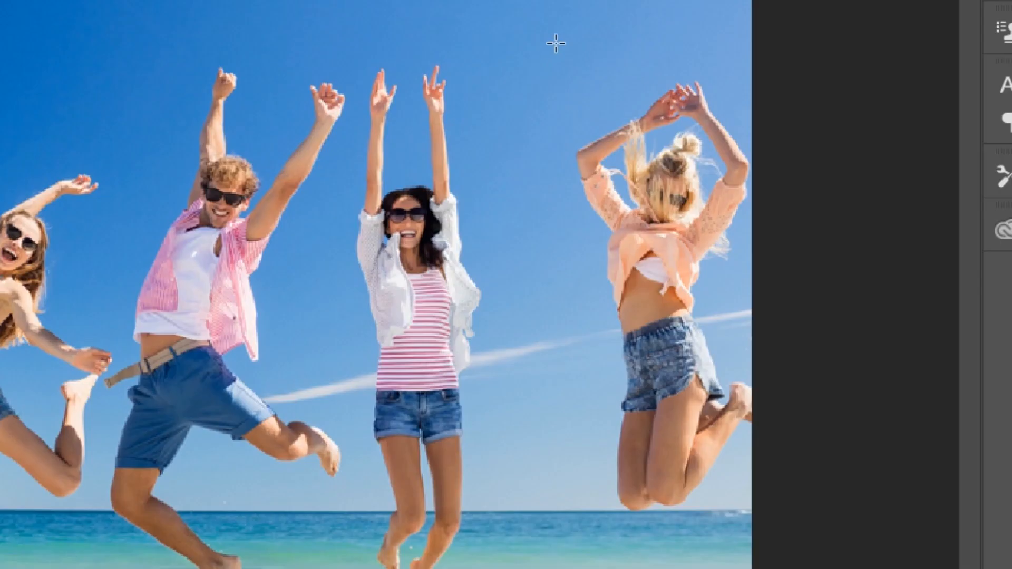
left_click_drag(612, 170, 614, 218)
left_click_drag(561, 136, 772, 510)
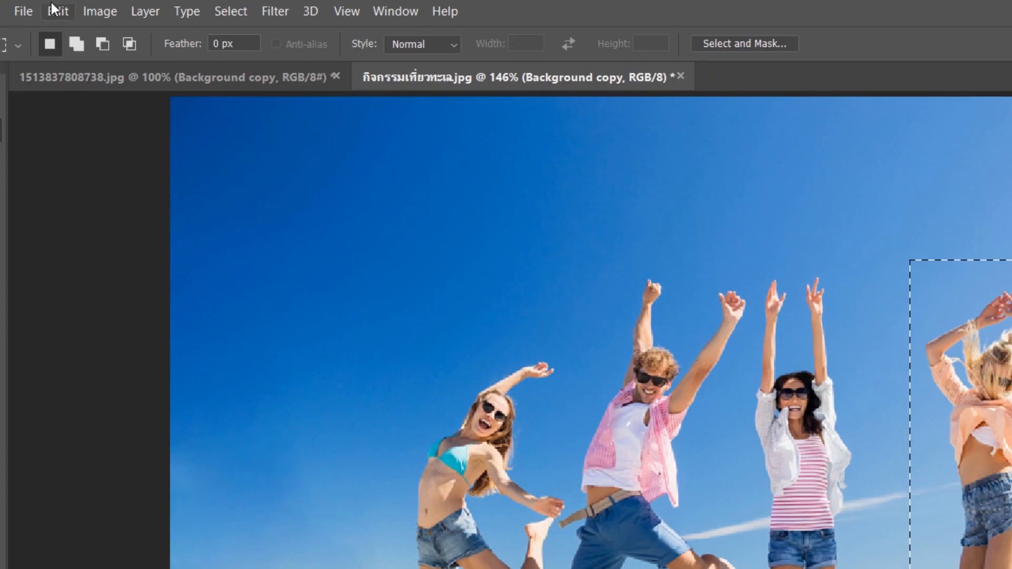
Step: Remove the selected woman in the orange shirt with a Content-Aware fill in Normal mode at 100% opacity and deselect
left_click(55, 11)
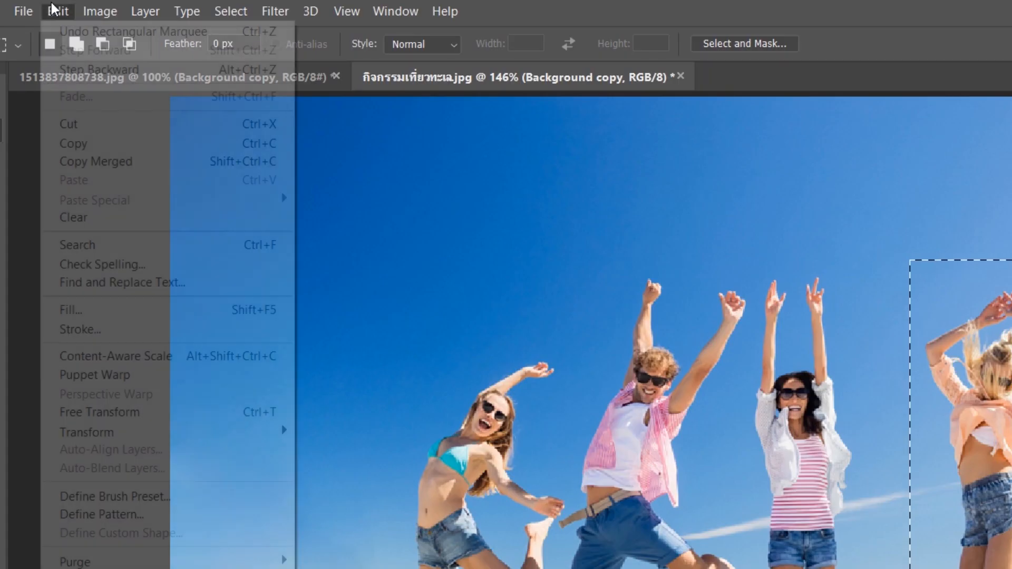
left_click(143, 314)
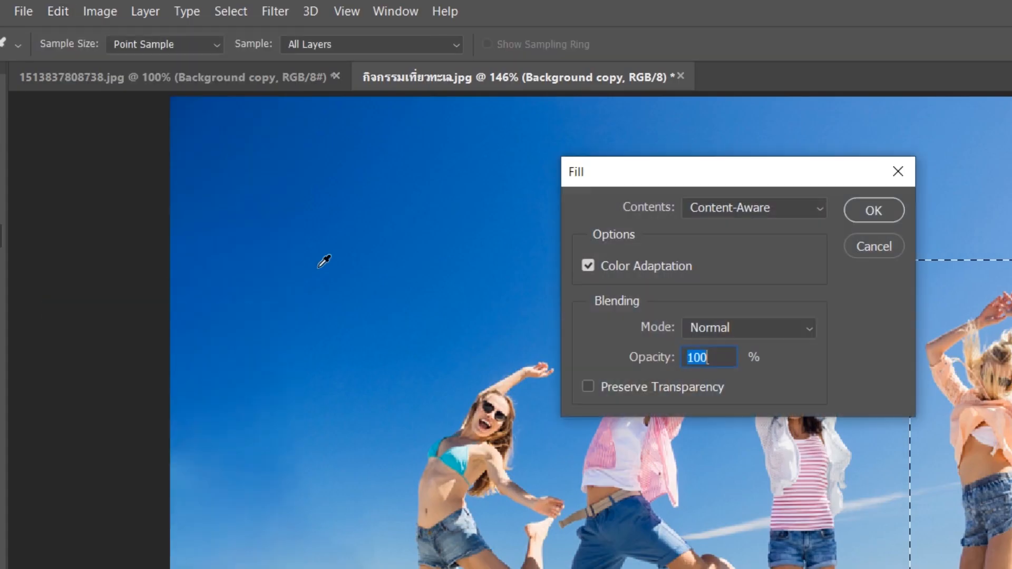
left_click(821, 210)
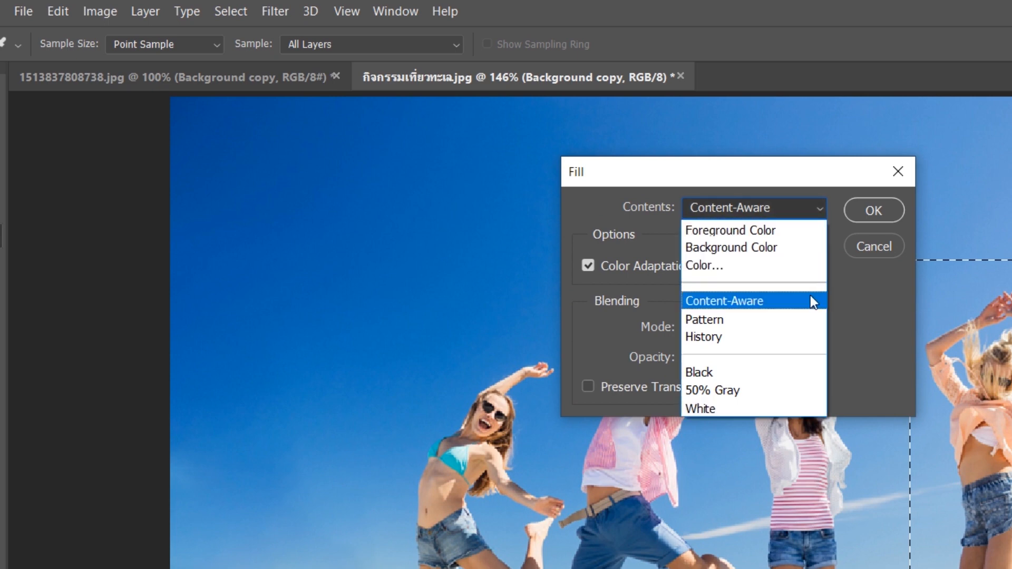
left_click(808, 300)
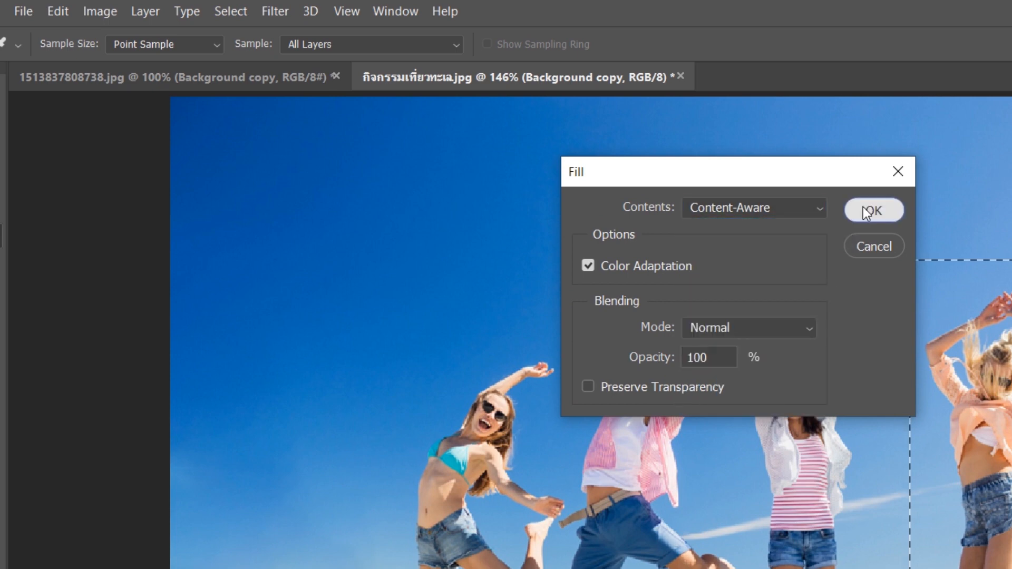
left_click(867, 210)
key("ctrl+d")
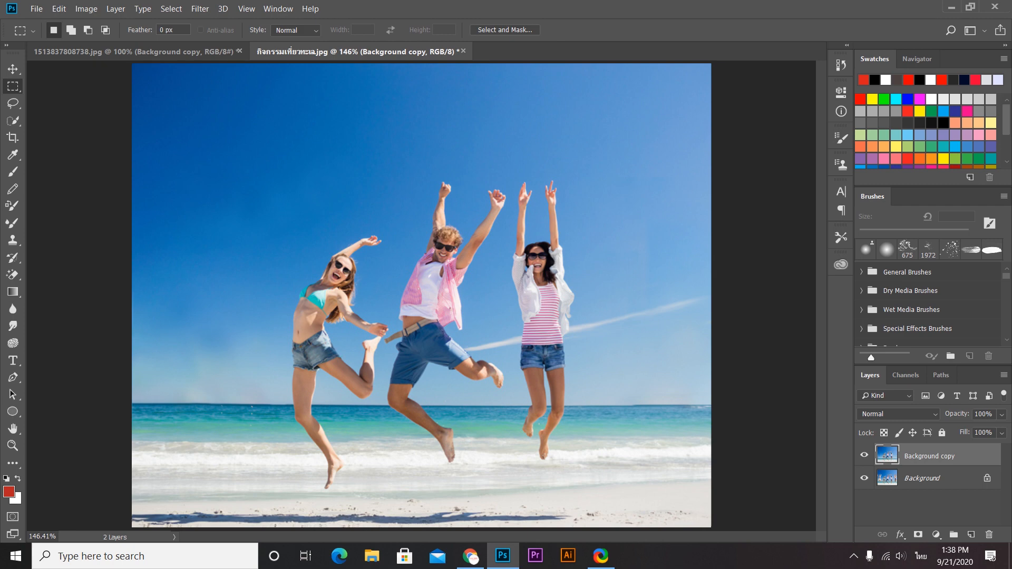
Step: Toggle the Background copy layer's visibility at 100% zoom to compare the retouched group photo with the original
key("ctrl+1")
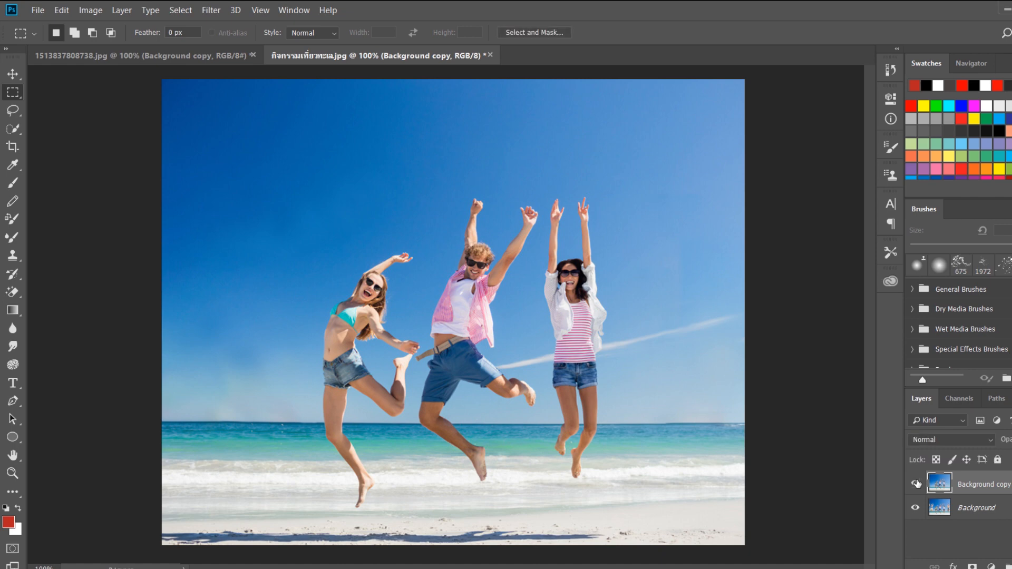
left_click(917, 484)
left_click(917, 483)
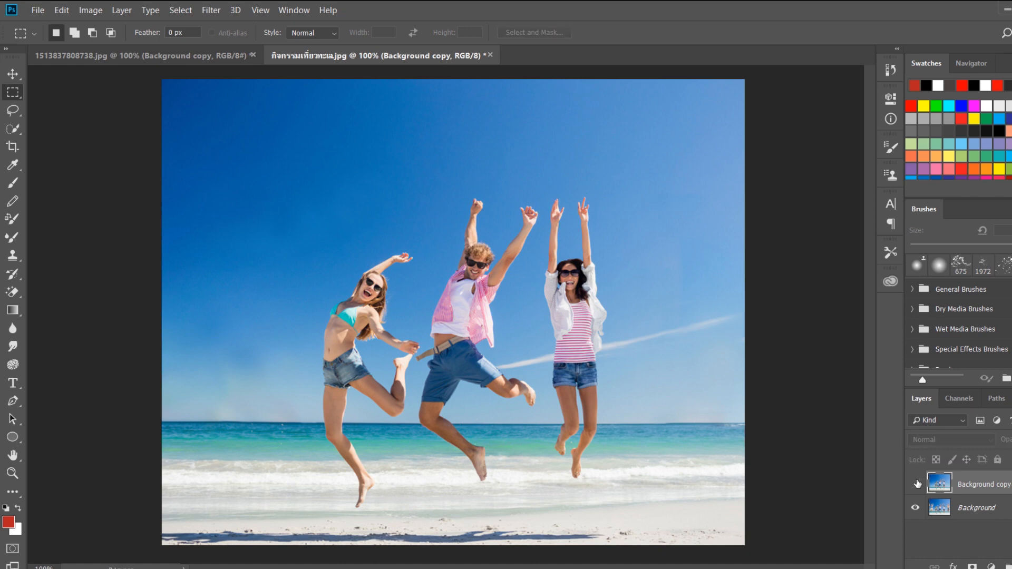